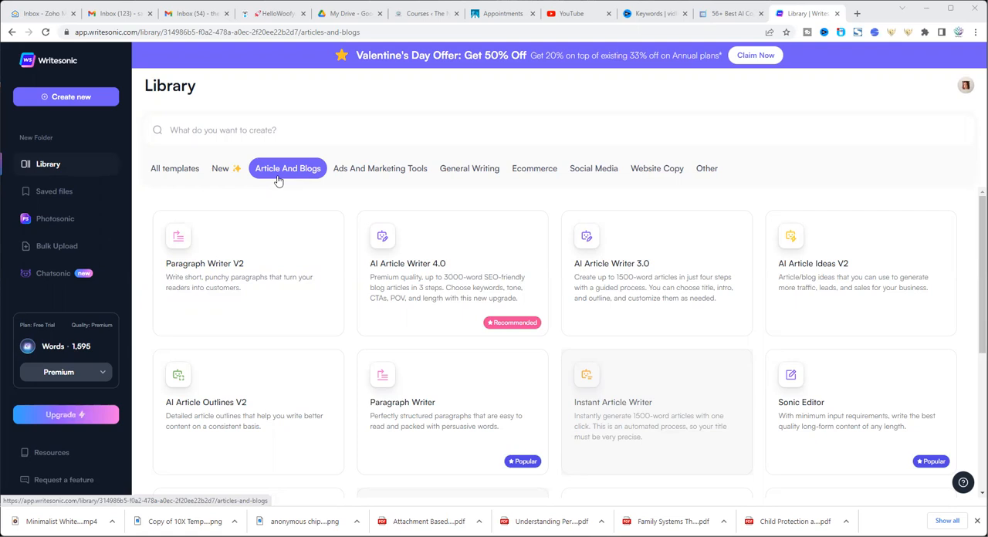
# Open the AI Article Outlines V2 template and name the document "test"
pyautogui.click(239, 412)
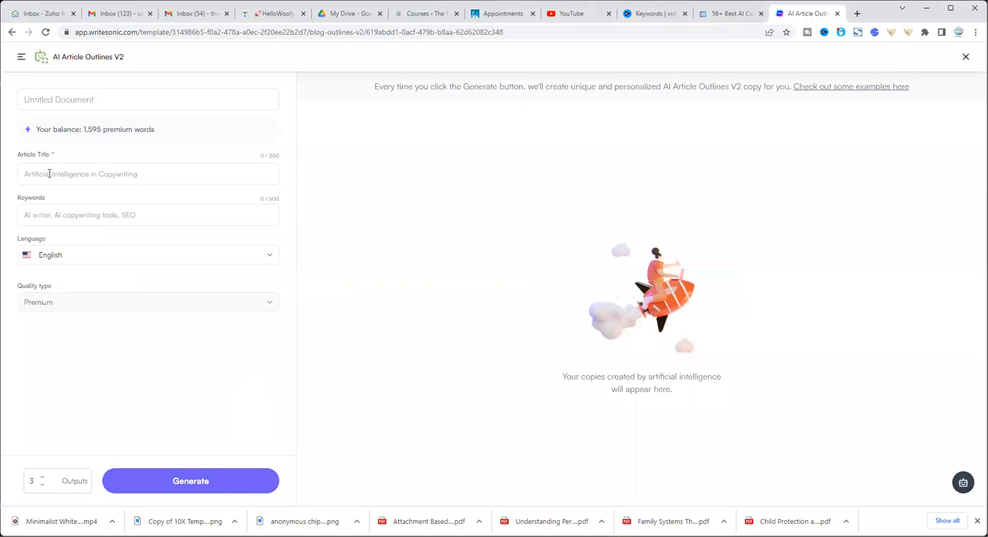
pyautogui.click(60, 99)
pyautogui.write('test')
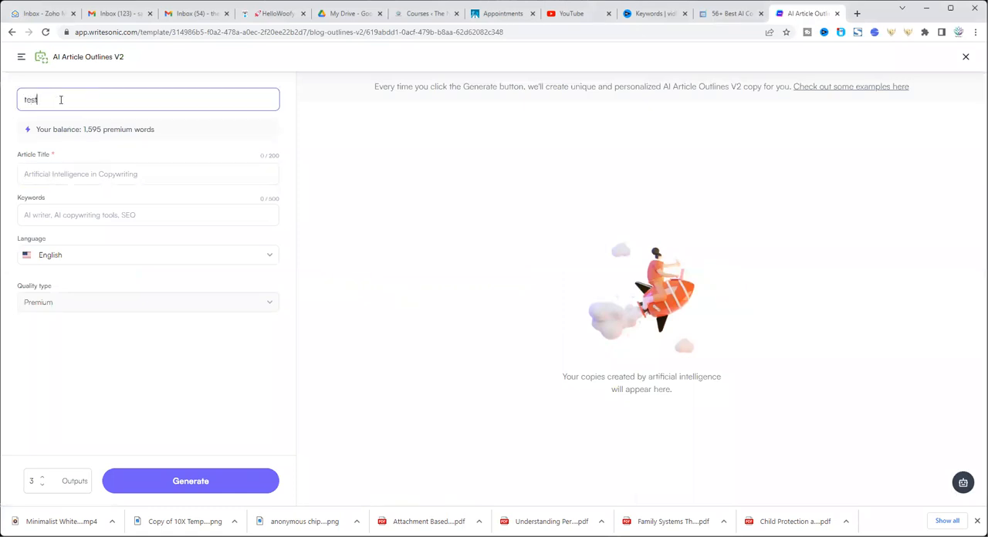
# Enter "how to beat Real Madrid in the Champions League" as the article title
pyautogui.click(50, 175)
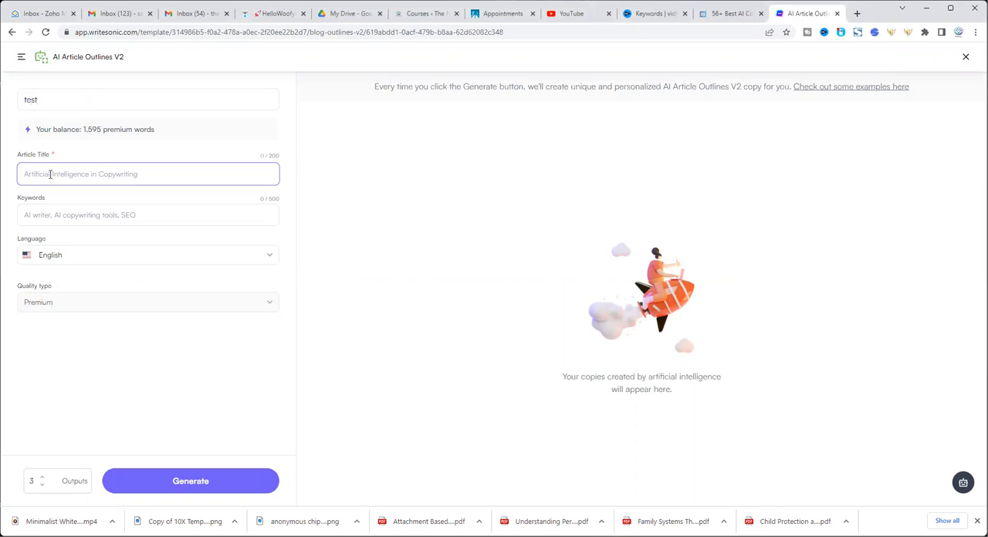
pyautogui.write('how to Beat Real Es')
pyautogui.press('BackSpace')
pyautogui.press('BackSpace')
pyautogui.write('Madrid in the Champions League')
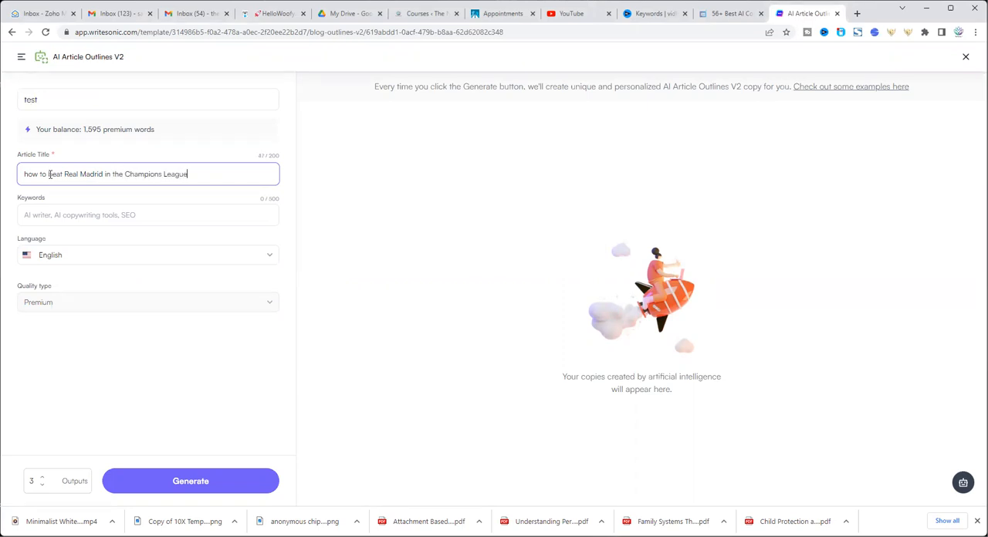
# Enter the keywords "champions league, football, real madrid, liverpool fc" and generate the article outlines
pyautogui.click(37, 215)
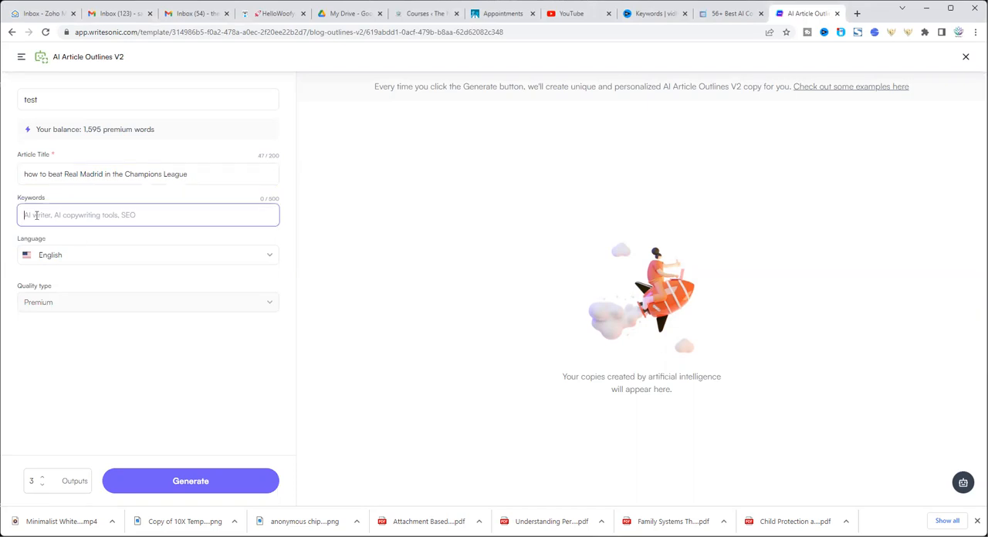
pyautogui.write('champions')
pyautogui.press('BackSpace')
pyautogui.press('BackSpace')
pyautogui.press('BackSpace')
pyautogui.press('BackSpace')
pyautogui.press('BackSpace')
pyautogui.write('ions league')
pyautogui.write(', football, real')
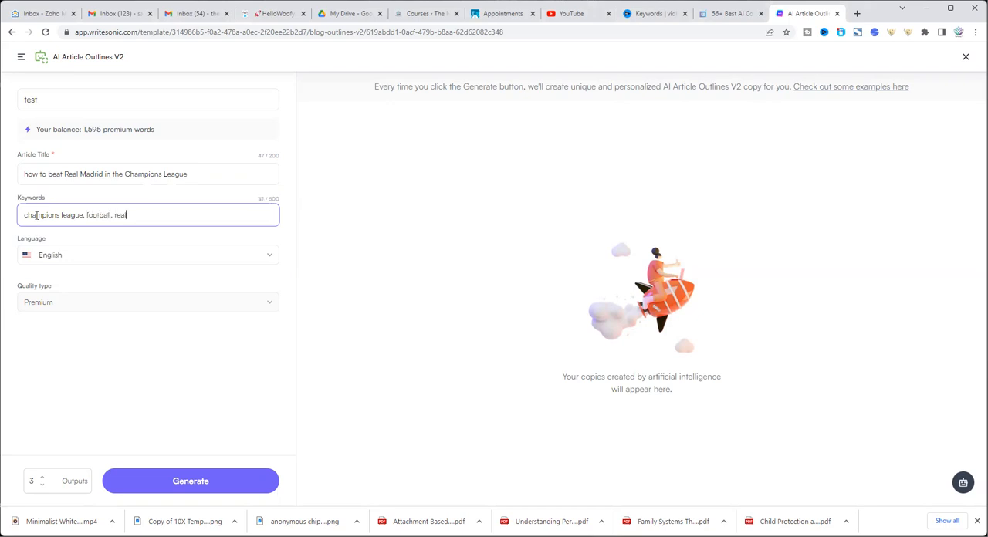
pyautogui.write(' madridm')
pyautogui.press('BackSpace')
pyautogui.press('BackSpace')
pyautogui.write(', liverpool fc')
pyautogui.click(213, 489)
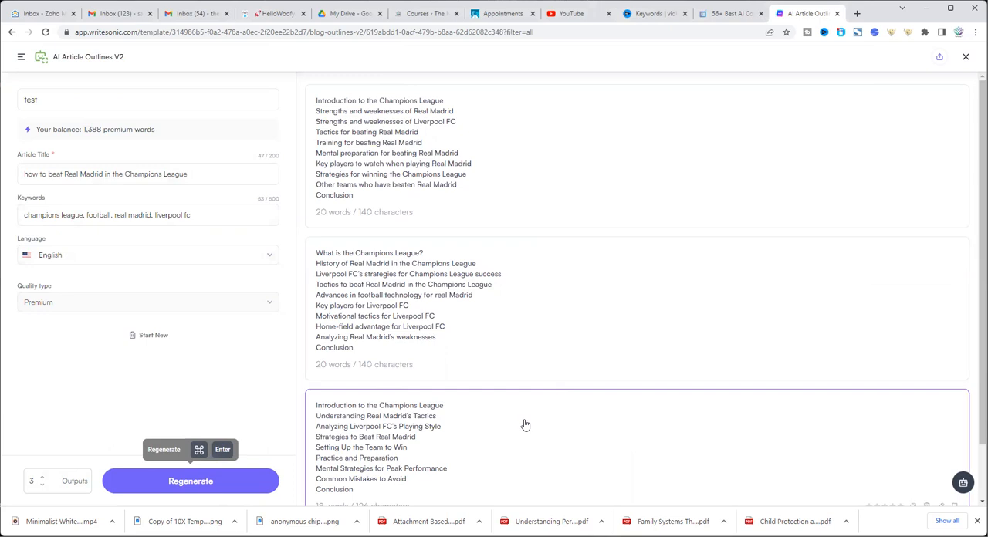
# Review the generated outlines and copy the full text of the second one, from "What is the Champions League?" to "Conclusion"
pyautogui.scroll(-1, 525, 424)
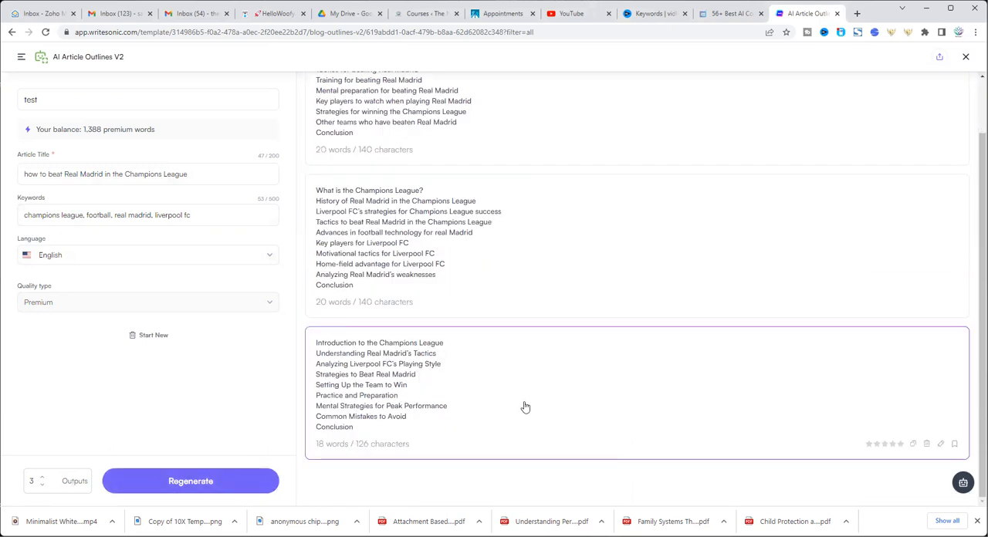
pyautogui.scroll(1, 525, 407)
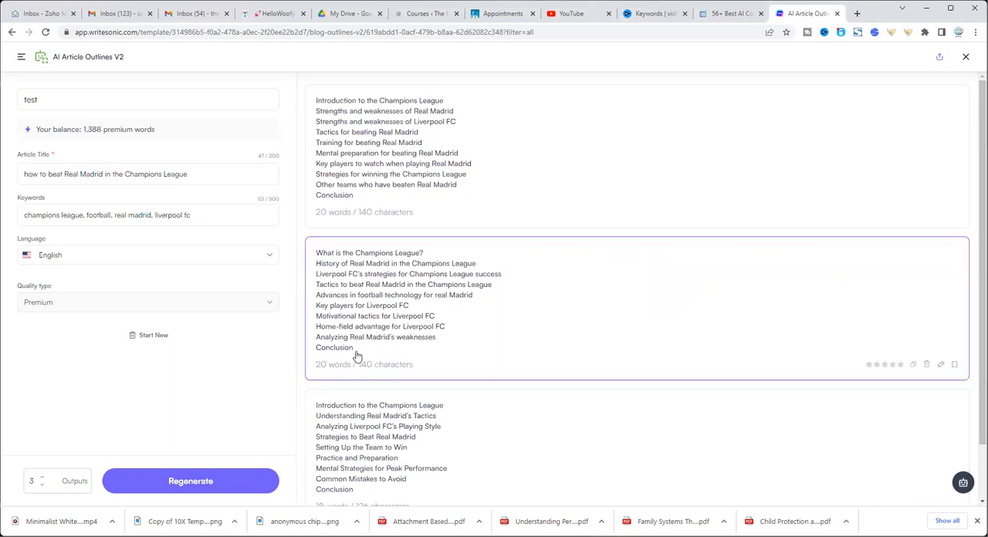
pyautogui.moveTo(351, 352); pyautogui.dragTo(306, 259)
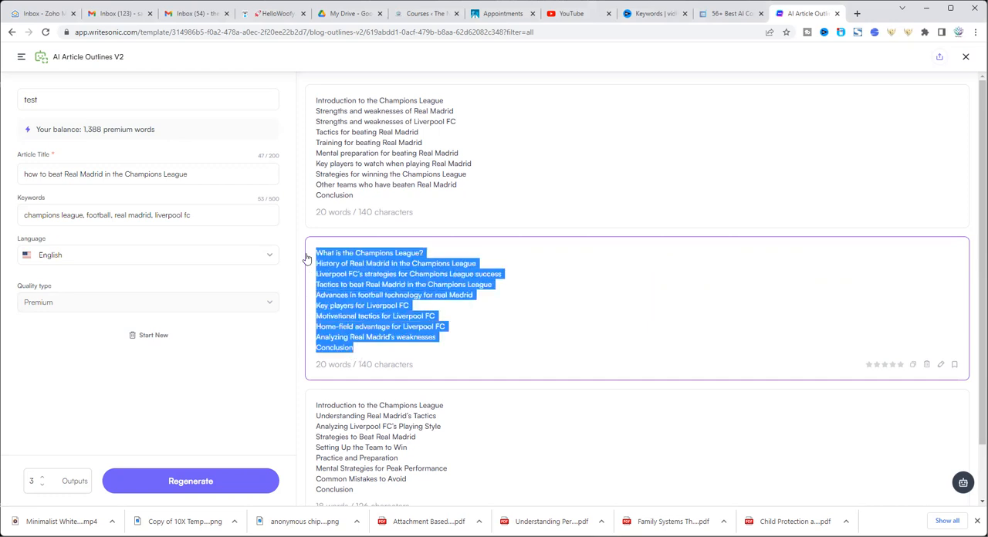
pyautogui.rightClick(331, 263)
pyautogui.click(369, 268)
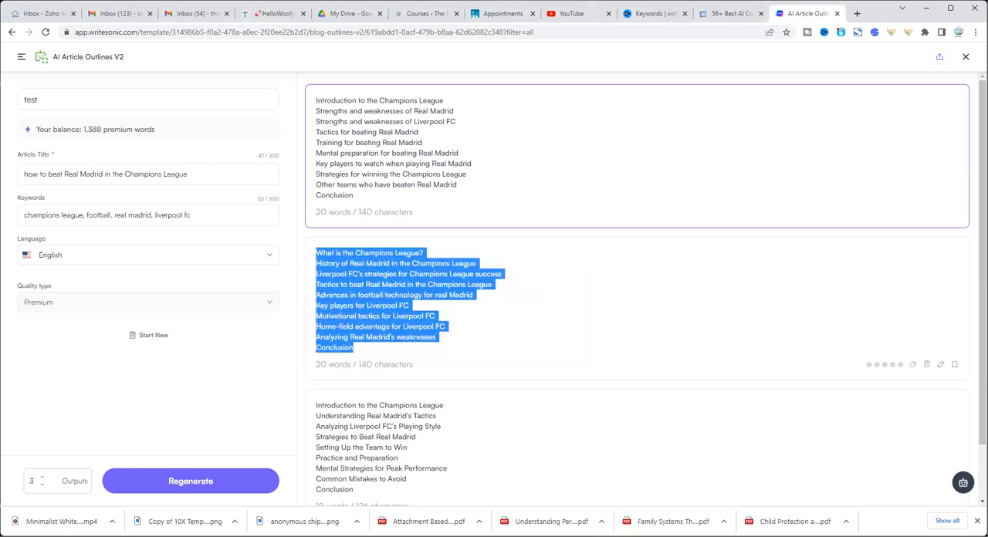
# Switch to Google Drive, create a blank Google Docs document and paste the copied outline into it
pyautogui.click(348, 14)
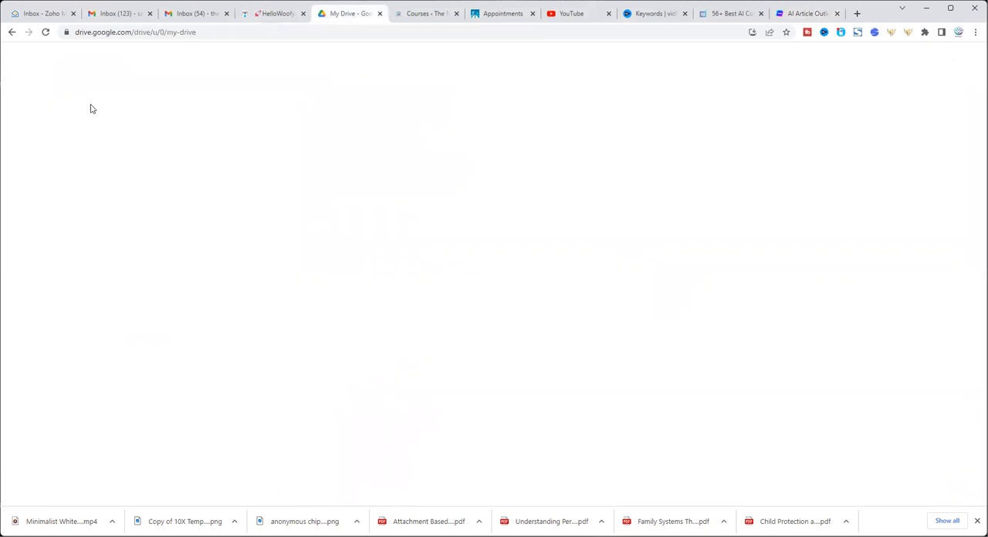
pyautogui.click(43, 97)
pyautogui.click(61, 166)
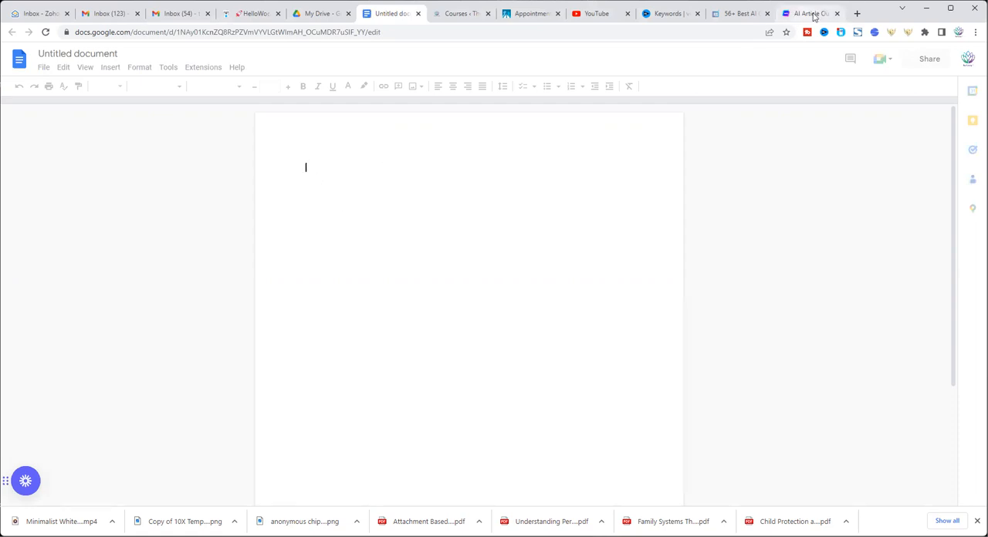
pyautogui.hotkey('ctrl', 'v')
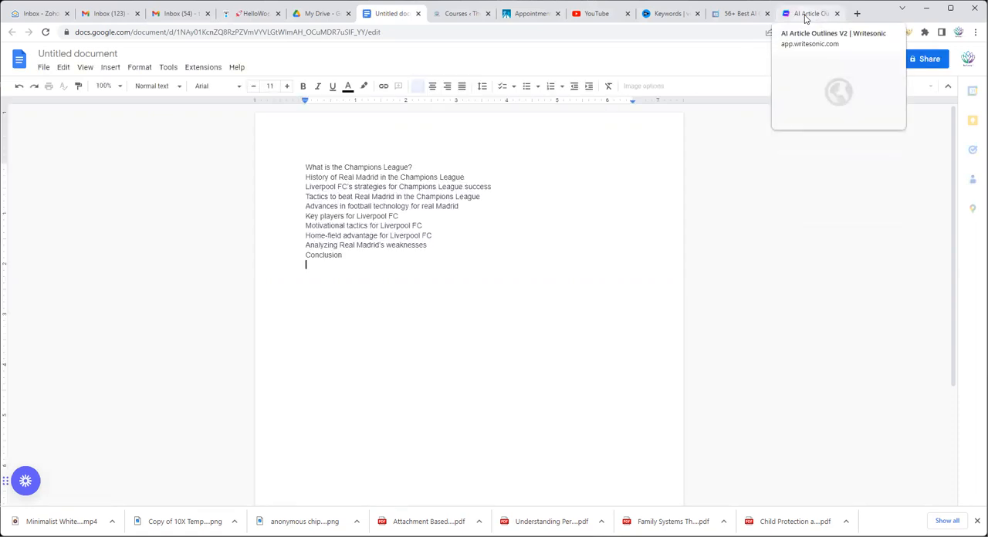
# Switch back to Writesonic and copy the line "Liverpool FC's strategies for Champions League success" from the second outline
pyautogui.click(806, 17)
pyautogui.click(438, 267)
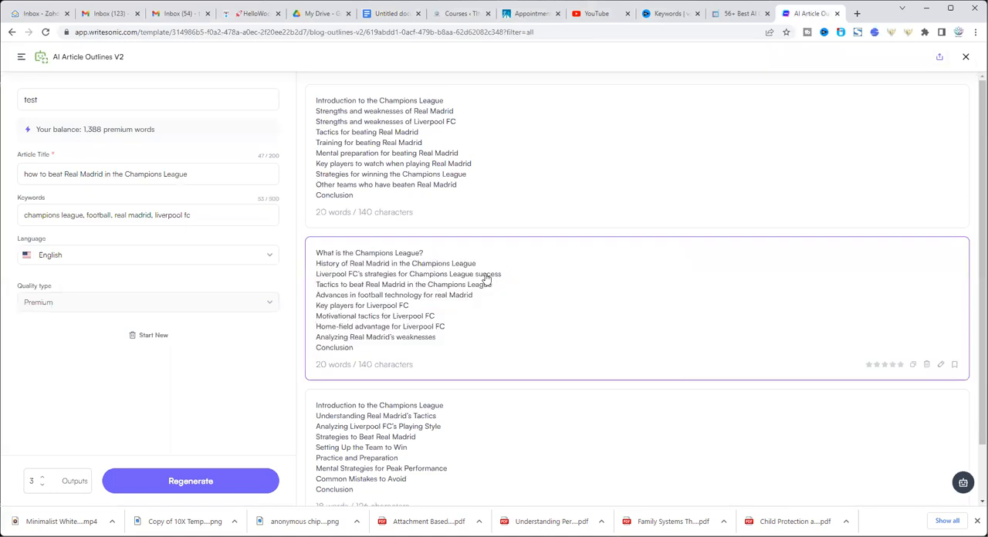
pyautogui.tripleClick(445, 276)
pyautogui.rightClick(377, 287)
pyautogui.click(410, 285)
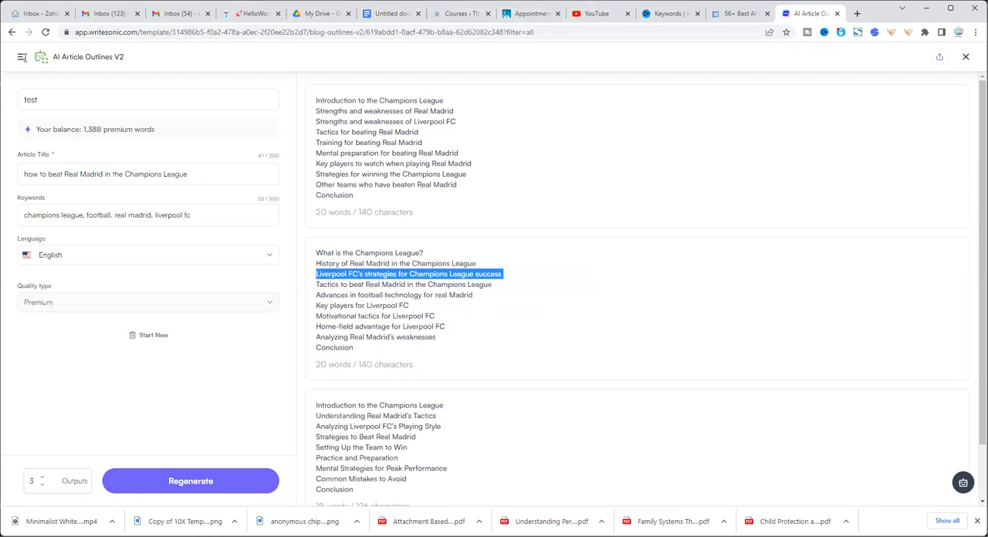
# Open the Paragraph Writer V2 template, with the copied outline line as the topic and "test 2" as the document name
pyautogui.click(23, 60)
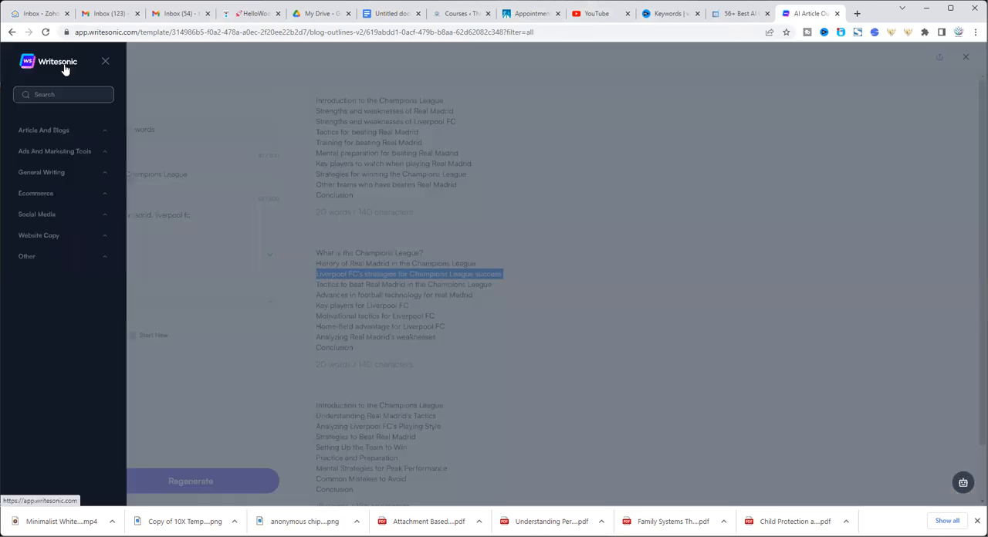
pyautogui.click(67, 174)
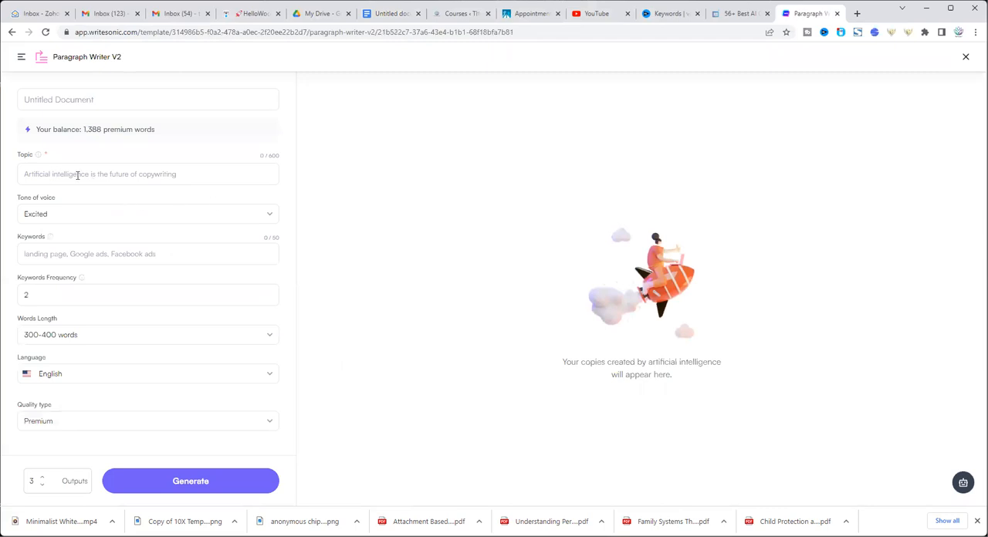
pyautogui.click(76, 176)
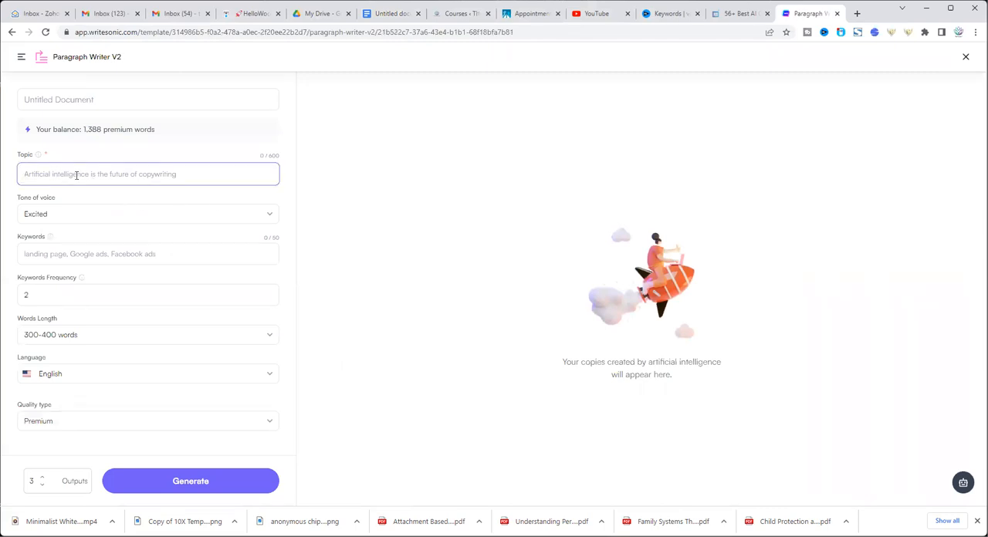
pyautogui.hotkey('ctrl', 'v')
pyautogui.click(44, 100)
pyautogui.write('test 2')
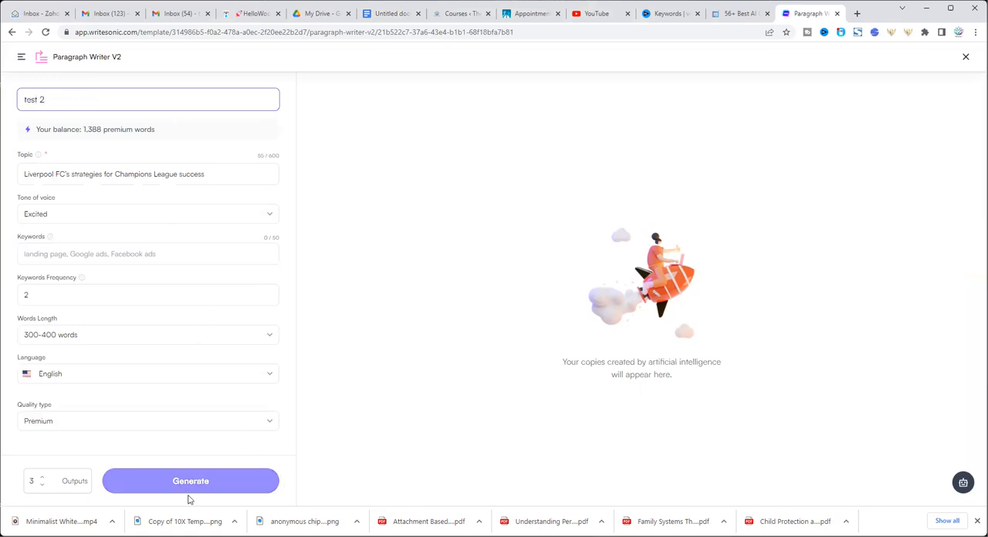
# Enter the keywords "champions league, liverpool, success" and generate the paragraphs
pyautogui.click(70, 257)
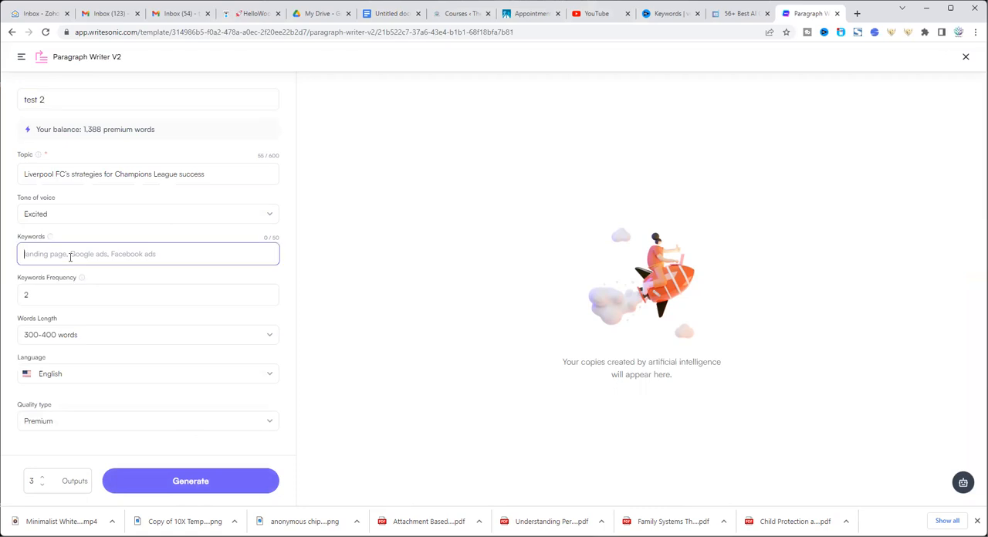
pyautogui.write('champ')
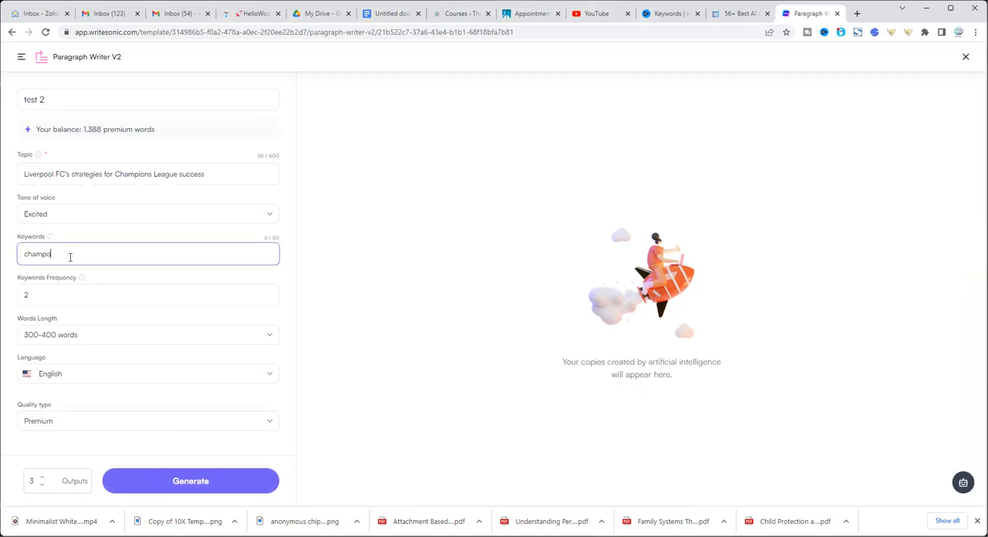
pyautogui.write('ions league, liverpool, success')
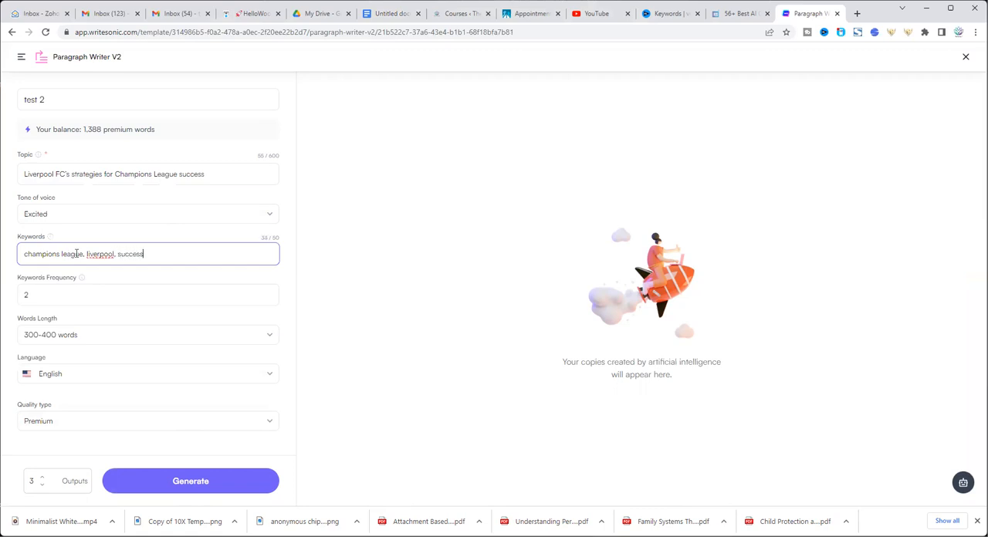
pyautogui.click(182, 485)
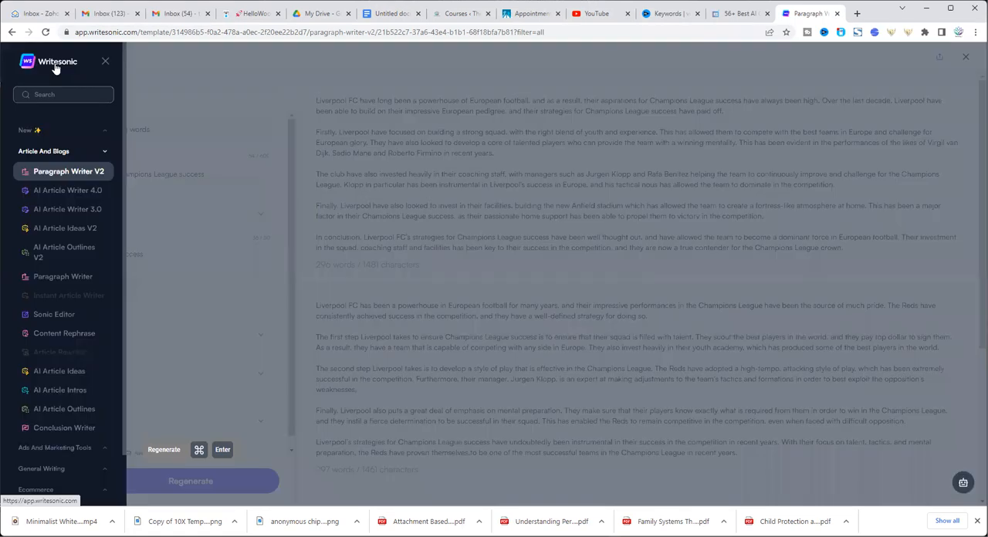
# Return to the template library and look through all the template categories, including the further Social Media templates
pyautogui.click(55, 69)
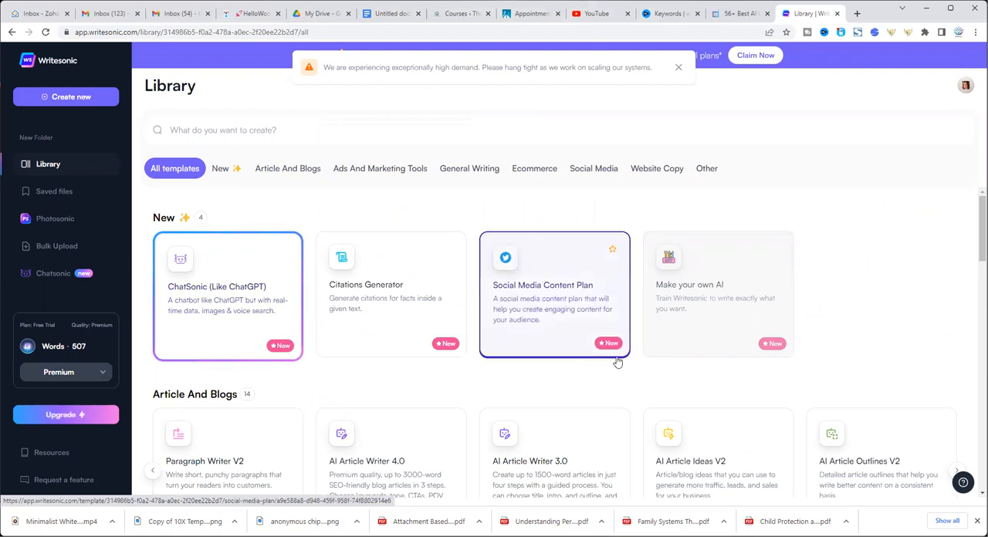
pyautogui.scroll(-2, 487, 360)
pyautogui.scroll(-1, 487, 362)
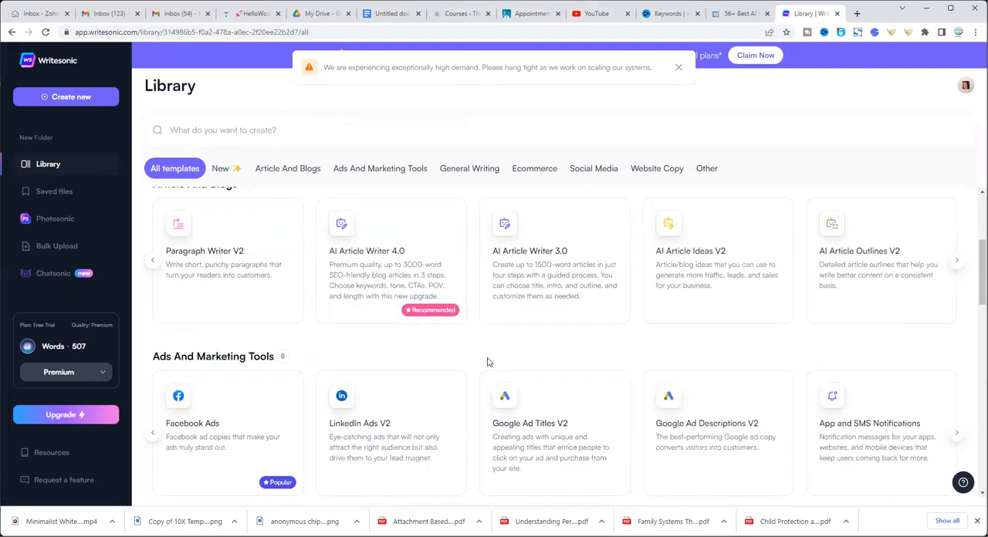
pyautogui.scroll(-1, 363, 326)
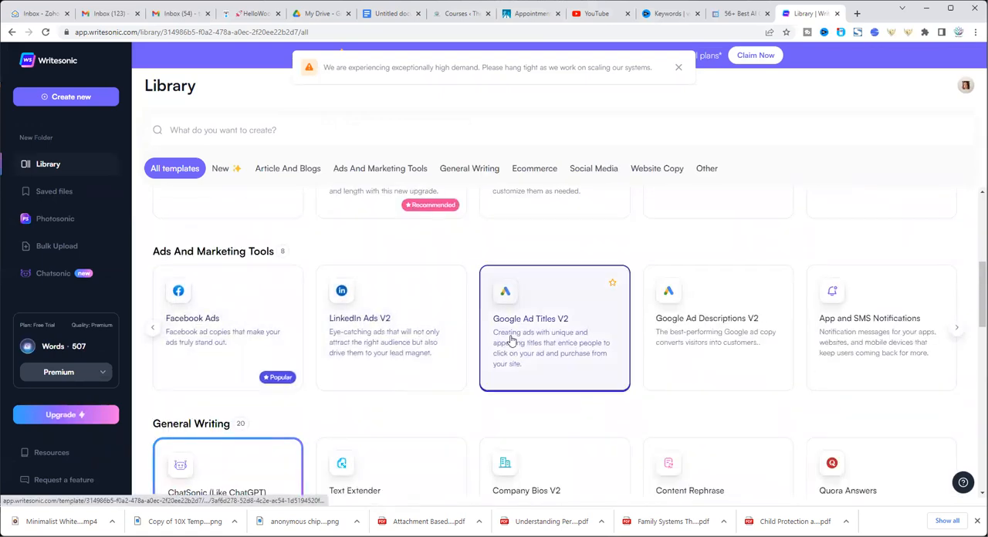
pyautogui.scroll(-1, 511, 341)
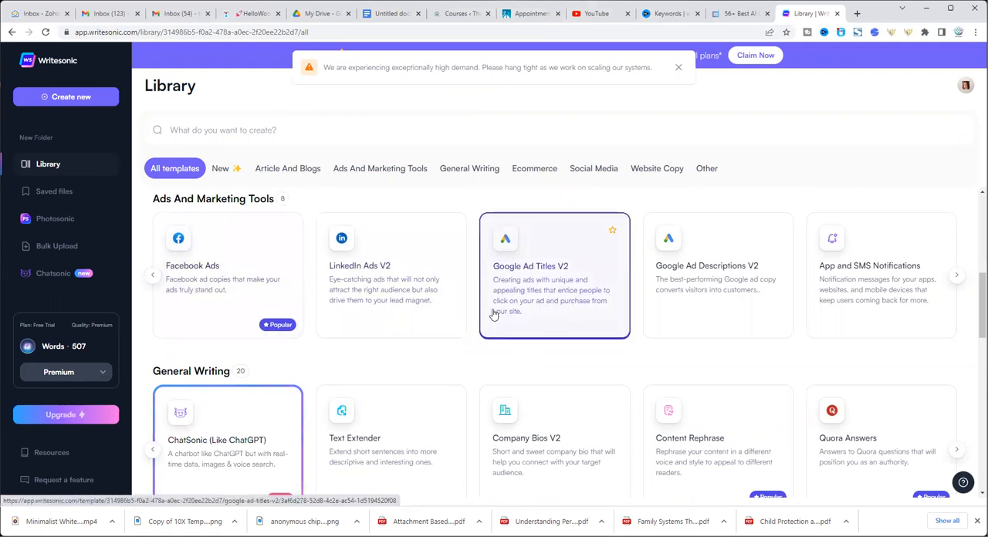
pyautogui.scroll(-1, 495, 313)
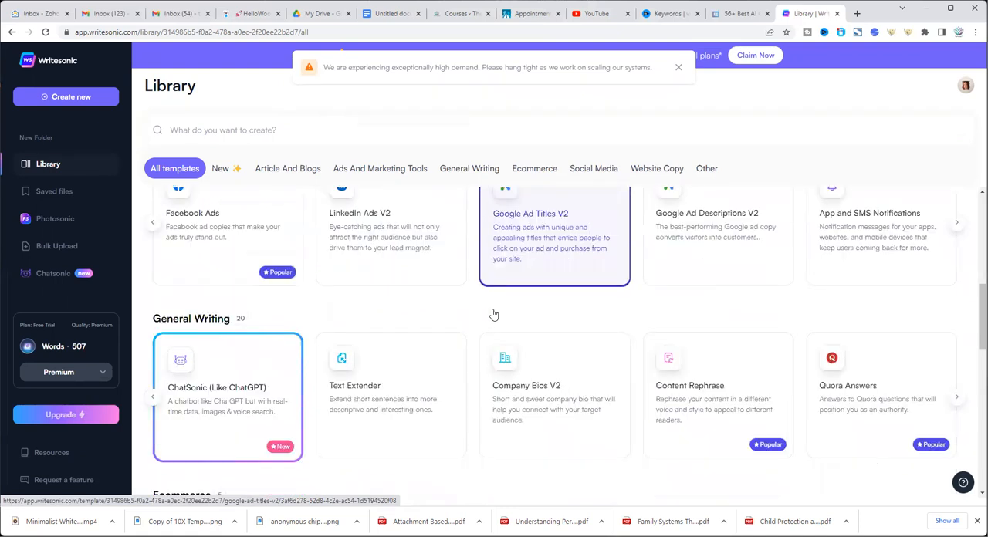
pyautogui.scroll(-1, 494, 314)
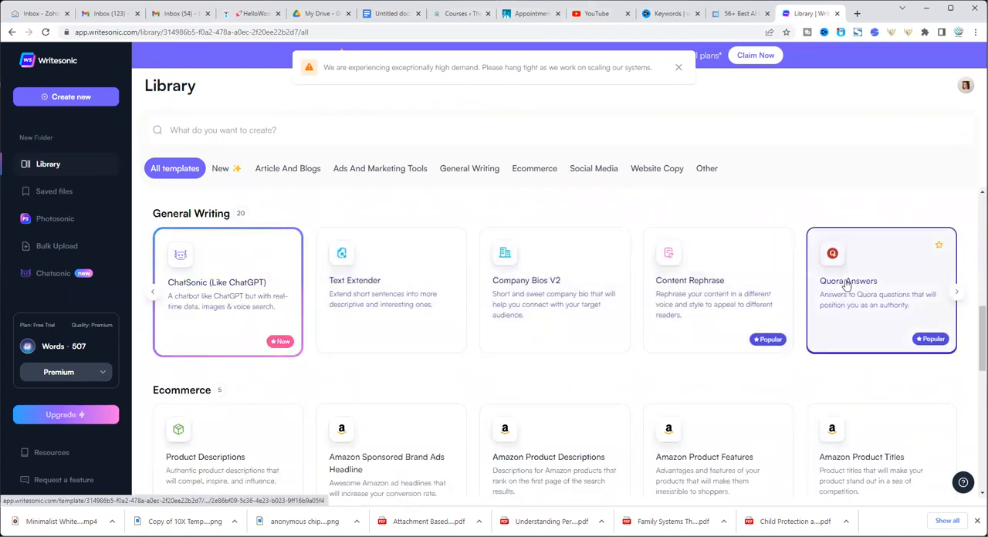
pyautogui.scroll(-3, 582, 328)
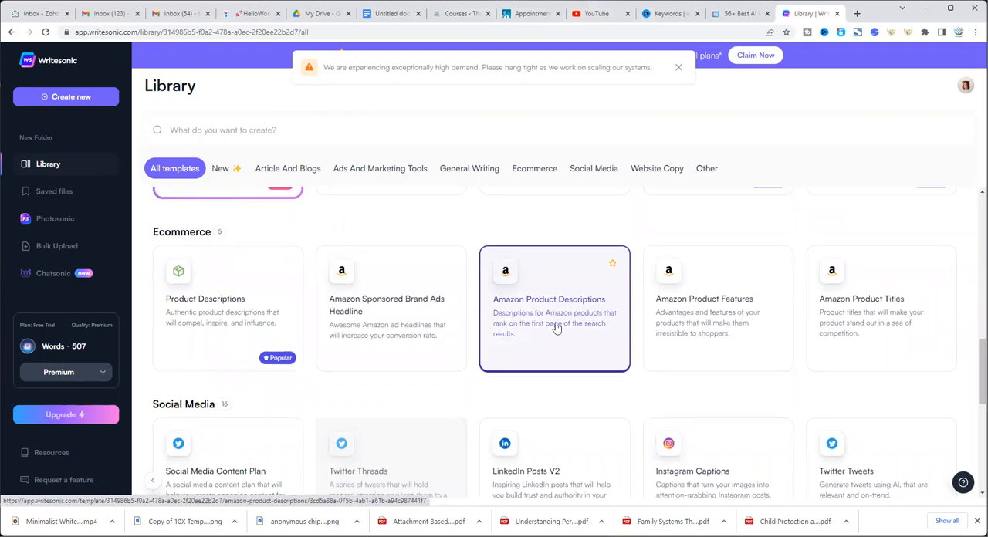
pyautogui.scroll(-2, 556, 328)
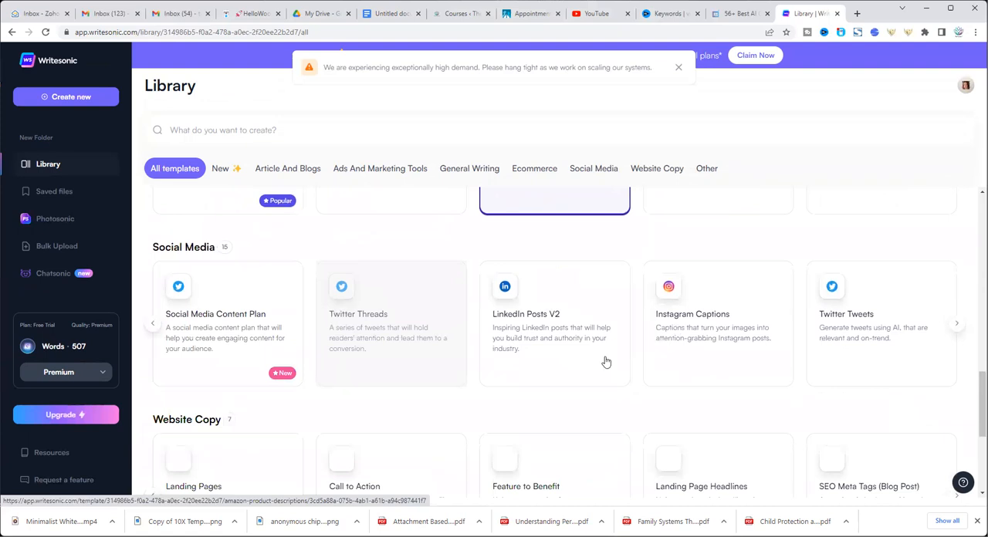
pyautogui.click(957, 328)
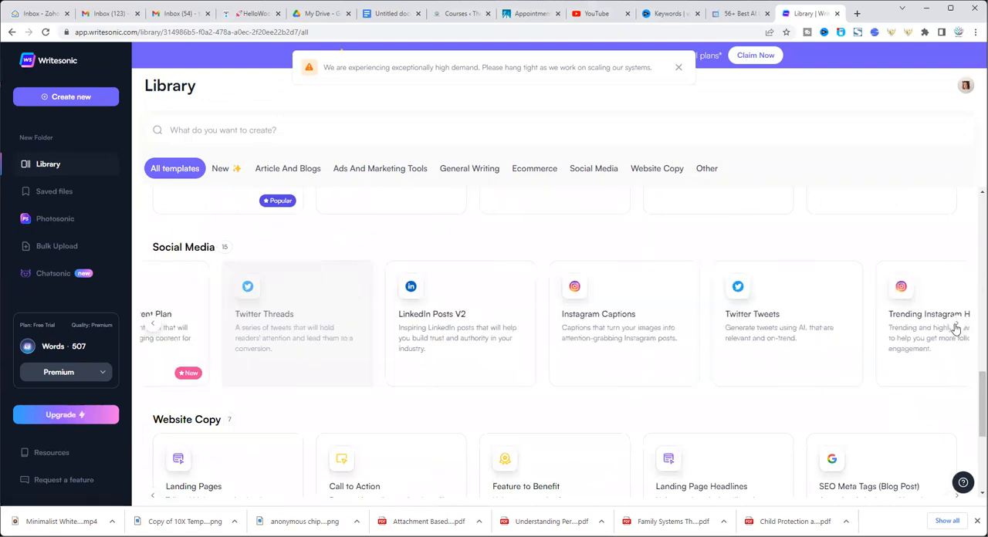
pyautogui.click(957, 326)
pyautogui.click(956, 326)
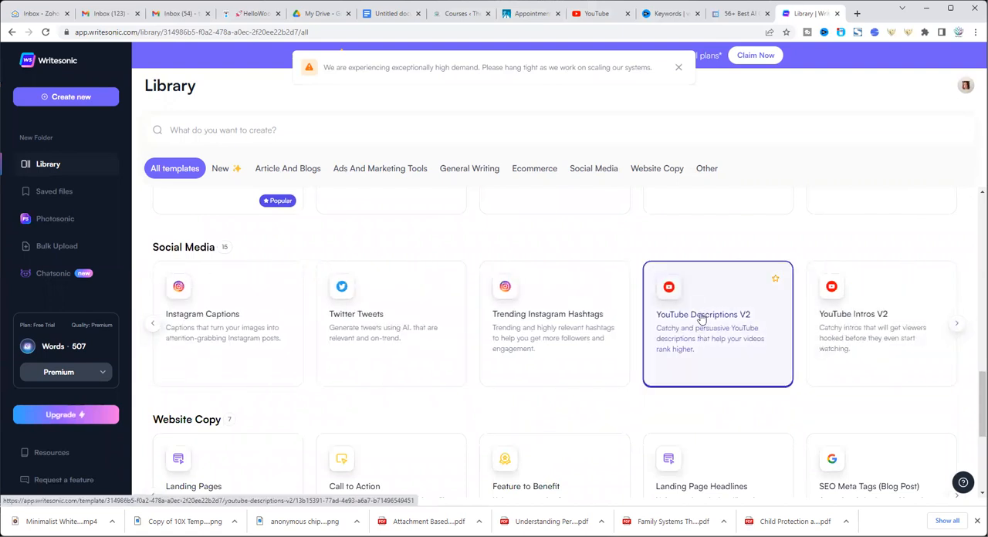
pyautogui.scroll(-3, 701, 318)
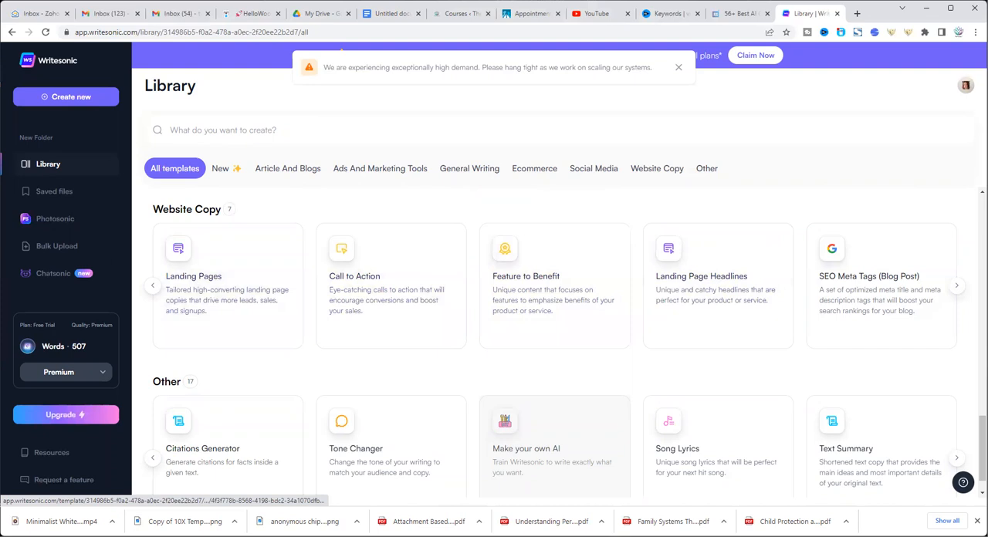
# Look through the remaining Website Copy templates and the further templates in the Other category of the library
pyautogui.click(957, 288)
pyautogui.click(957, 290)
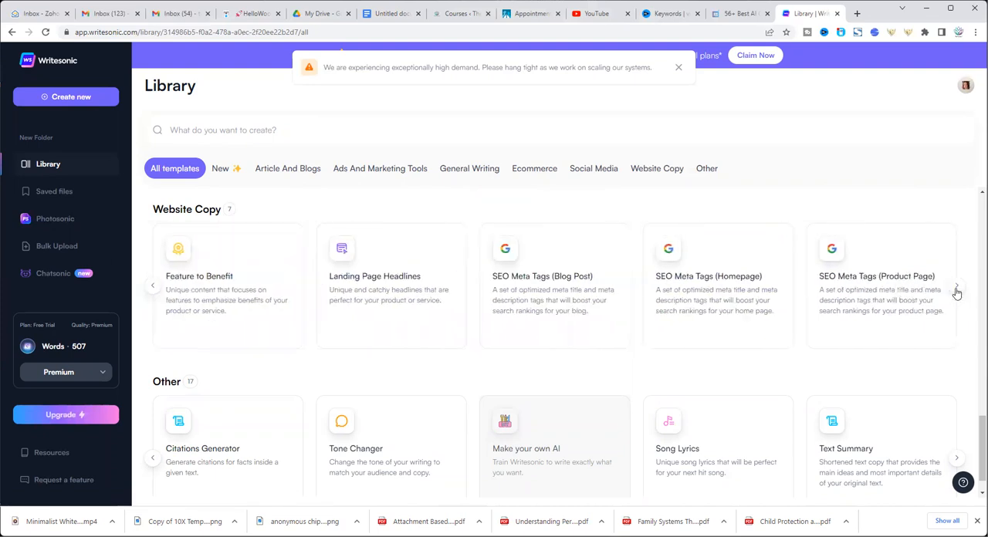
pyautogui.click(957, 458)
pyautogui.click(958, 460)
pyautogui.click(958, 460)
pyautogui.click(958, 459)
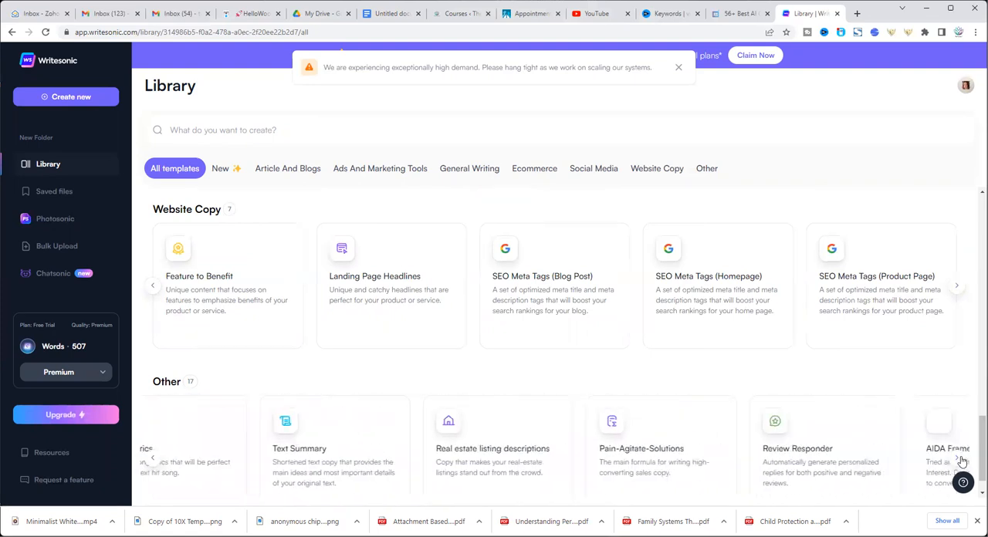
pyautogui.click(957, 459)
pyautogui.click(958, 460)
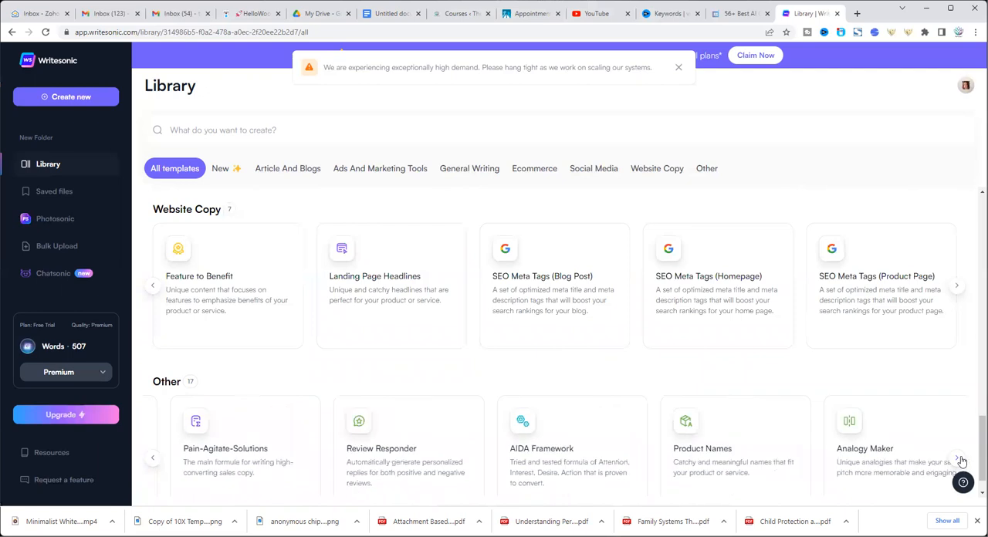
pyautogui.click(957, 459)
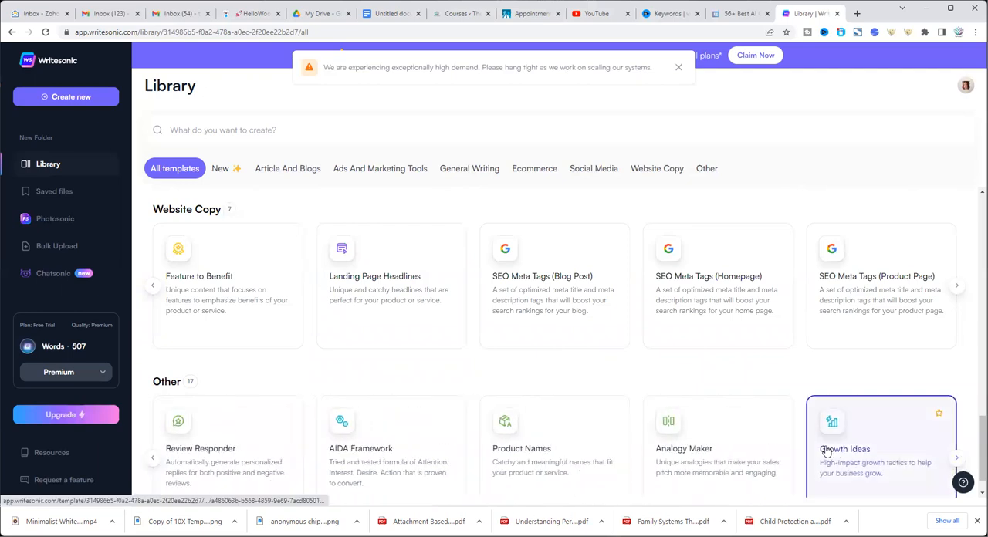
pyautogui.scroll(-1, 826, 451)
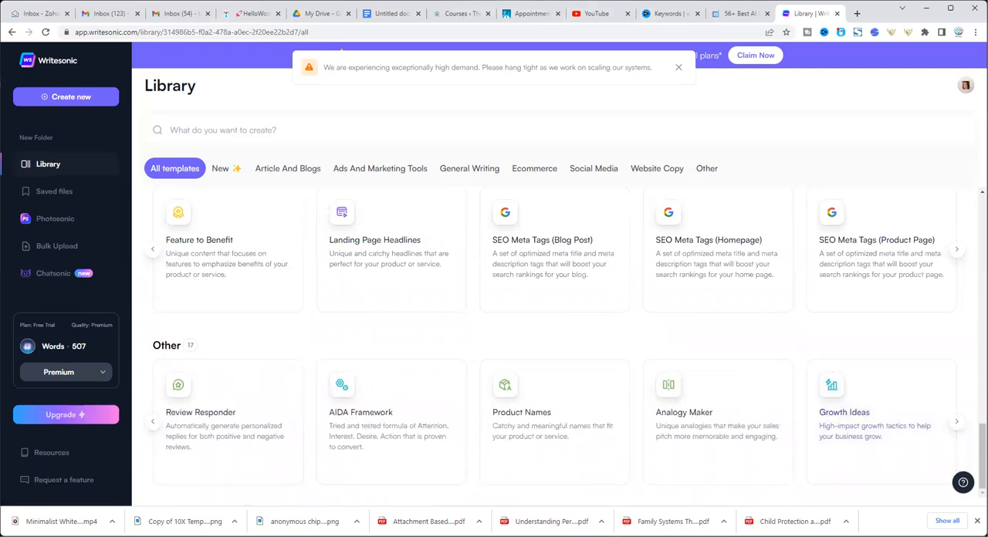
pyautogui.scroll(15, 868, 204)
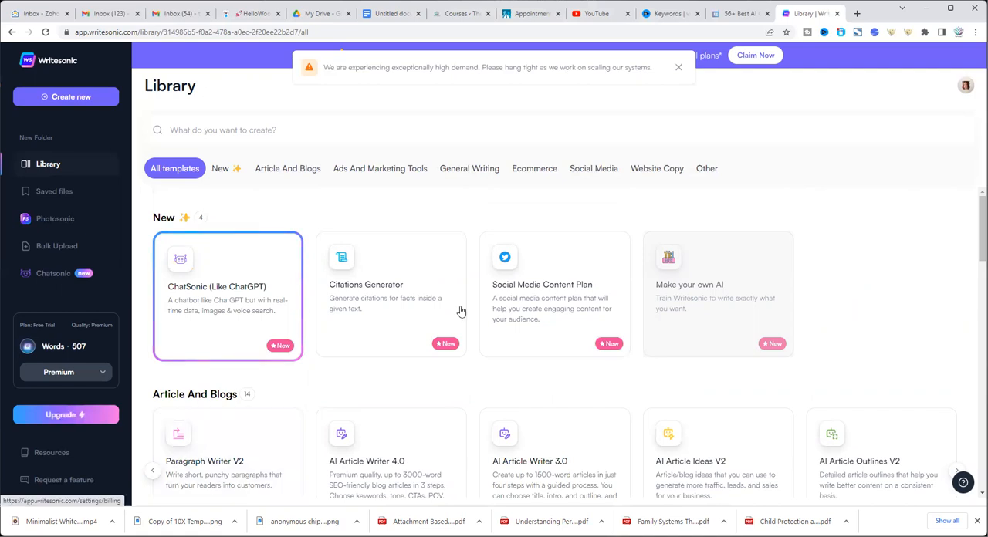
# Open the plans and billing page and compare the Long-form plan's pricing at 19,000 and 75,000 words per month
pyautogui.click(544, 268)
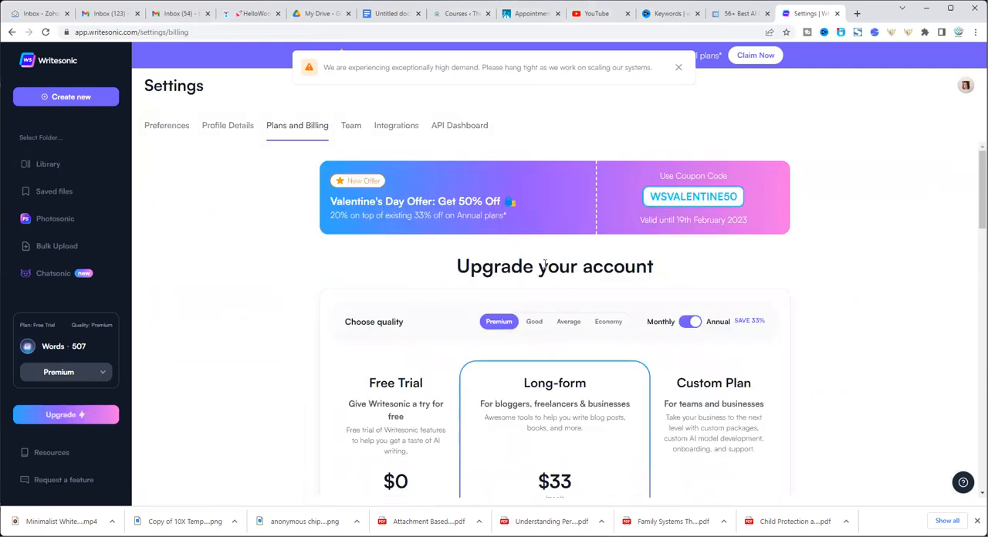
pyautogui.scroll(-2, 544, 265)
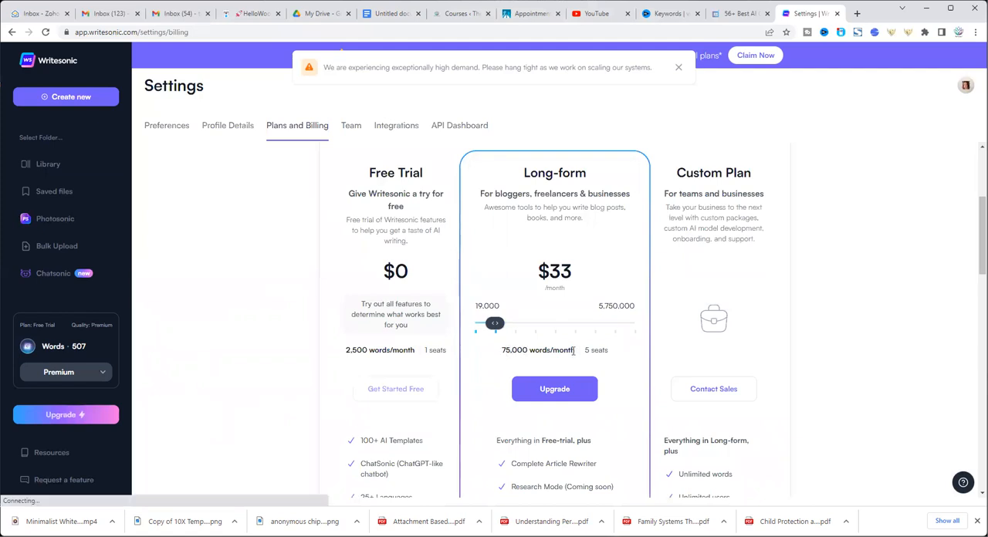
pyautogui.scroll(-1, 533, 325)
pyautogui.moveTo(494, 271); pyautogui.dragTo(482, 274)
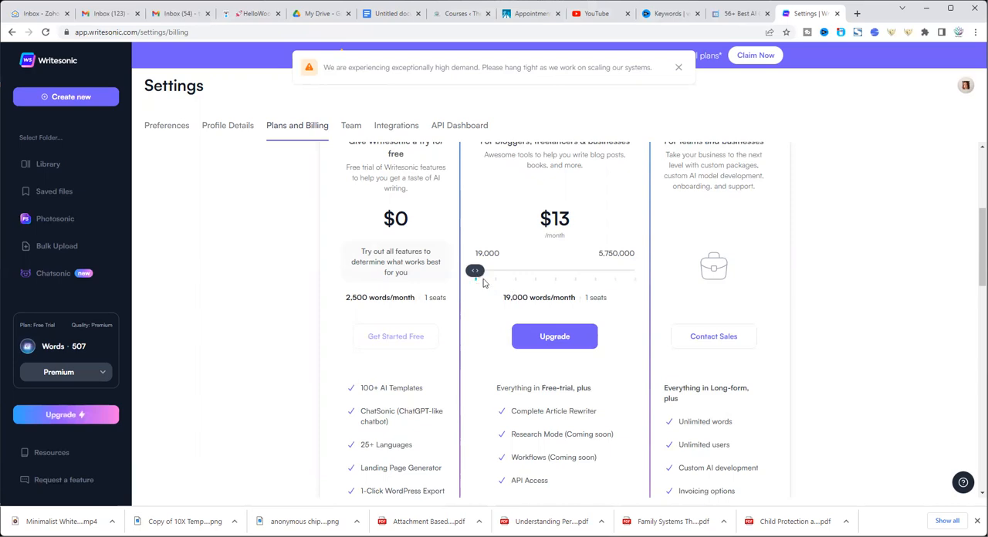
pyautogui.moveTo(479, 272); pyautogui.dragTo(495, 272)
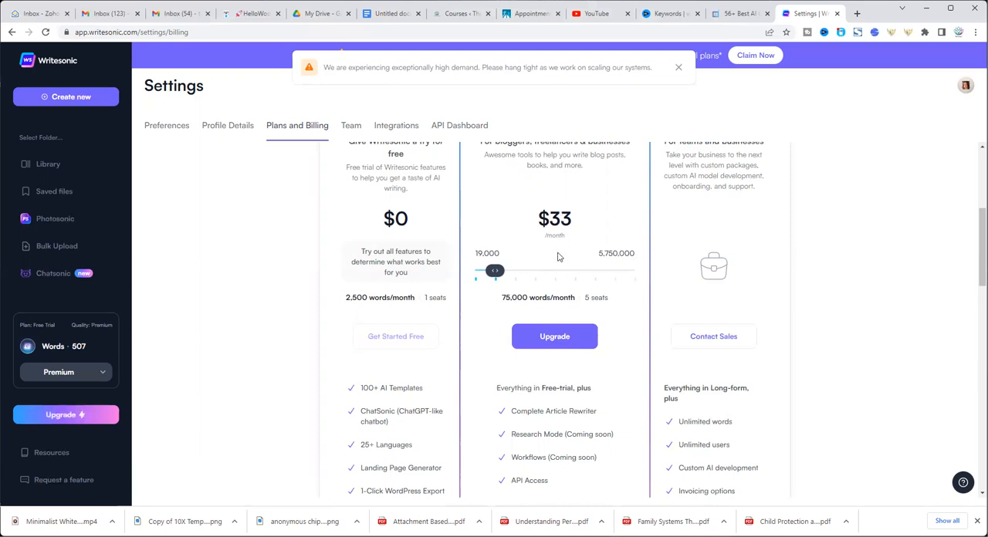
# Review the features included in the Free Trial, Long-form and Custom plans and the Premium word conversion to other quality levels
pyautogui.scroll(2, 560, 257)
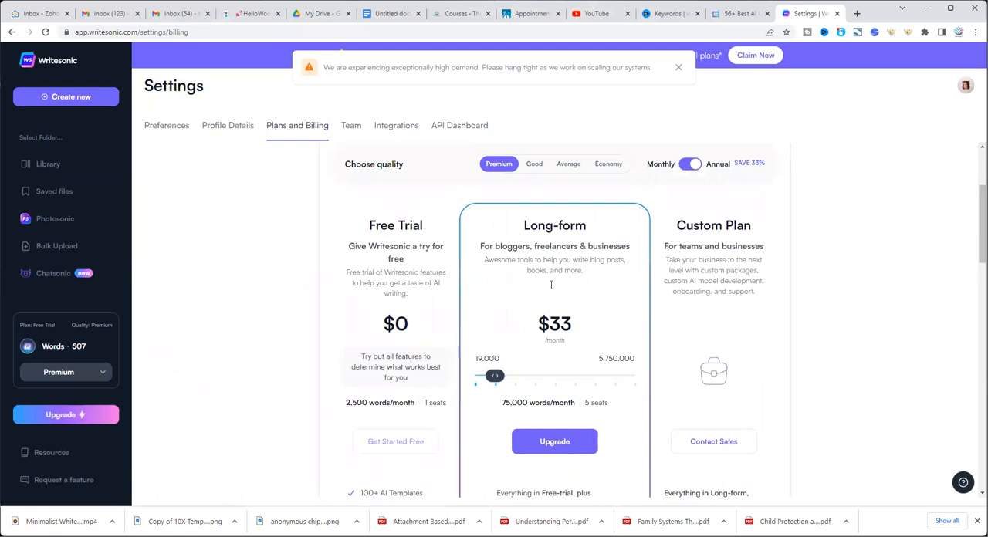
pyautogui.scroll(-5, 551, 285)
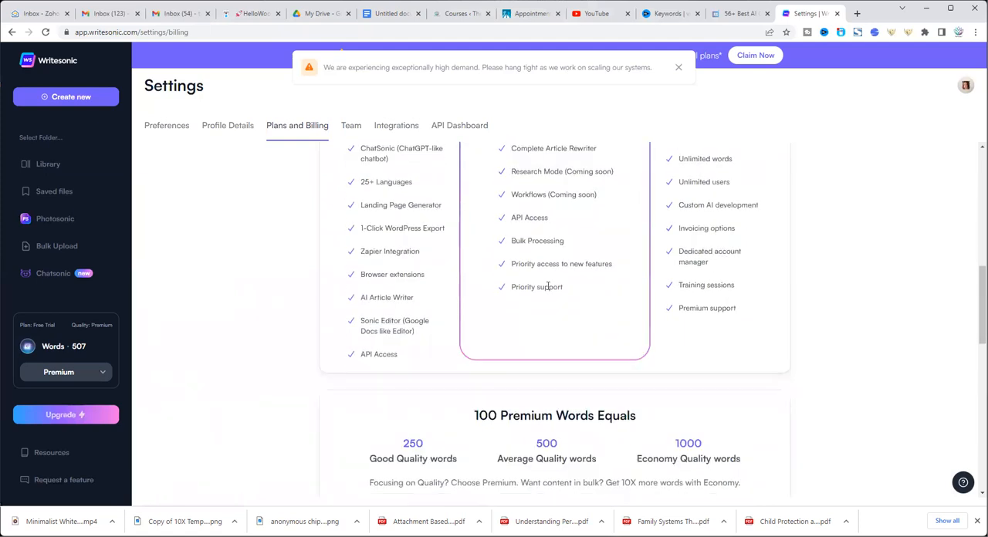
pyautogui.scroll(-5, 547, 286)
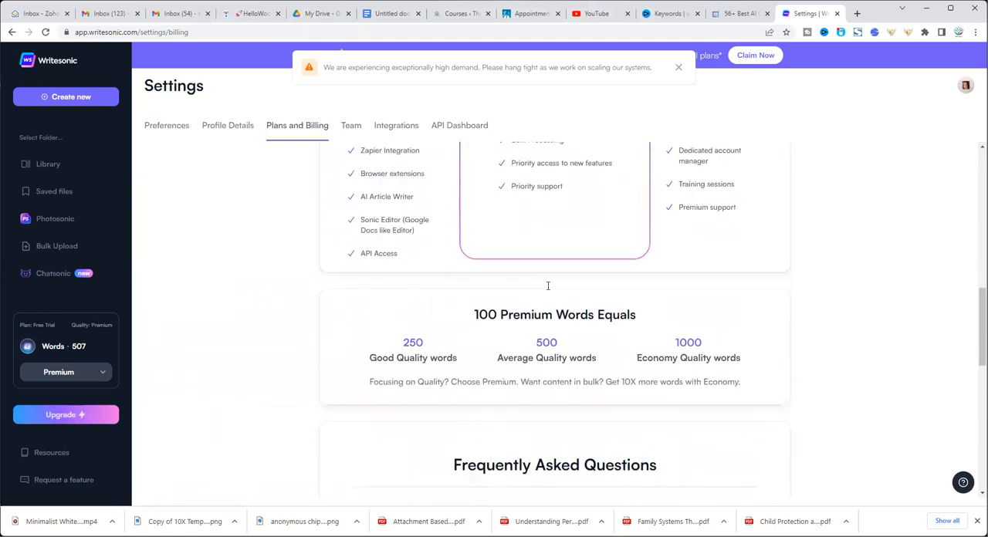
pyautogui.scroll(10, 547, 290)
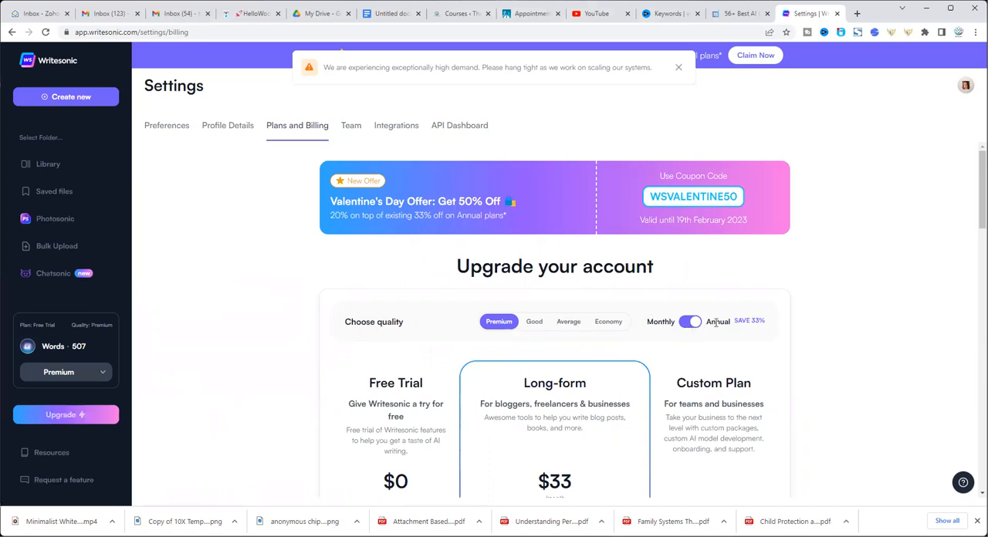
pyautogui.scroll(-3, 639, 354)
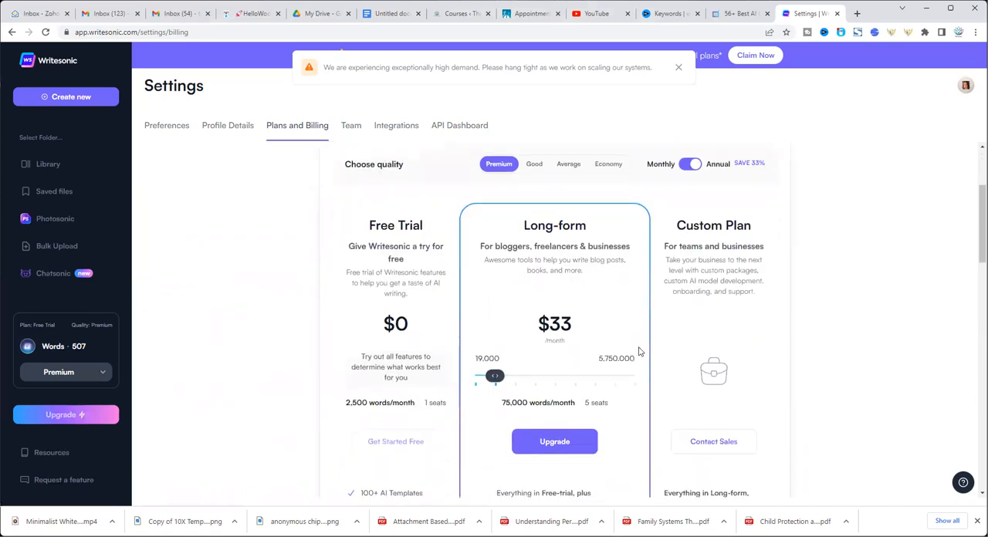
pyautogui.scroll(-3, 637, 347)
pyautogui.scroll(6, 638, 344)
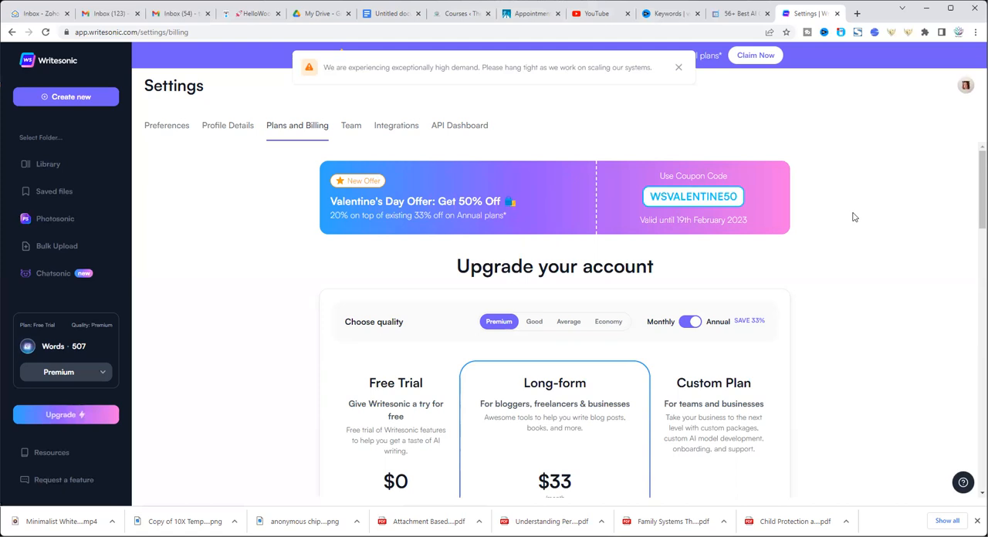
# Look through the frequently asked questions about plans and pricing, and return to the upgrade offer
pyautogui.scroll(-5, 853, 217)
pyautogui.scroll(-3, 853, 217)
pyautogui.scroll(2, 854, 217)
pyautogui.scroll(-5, 853, 217)
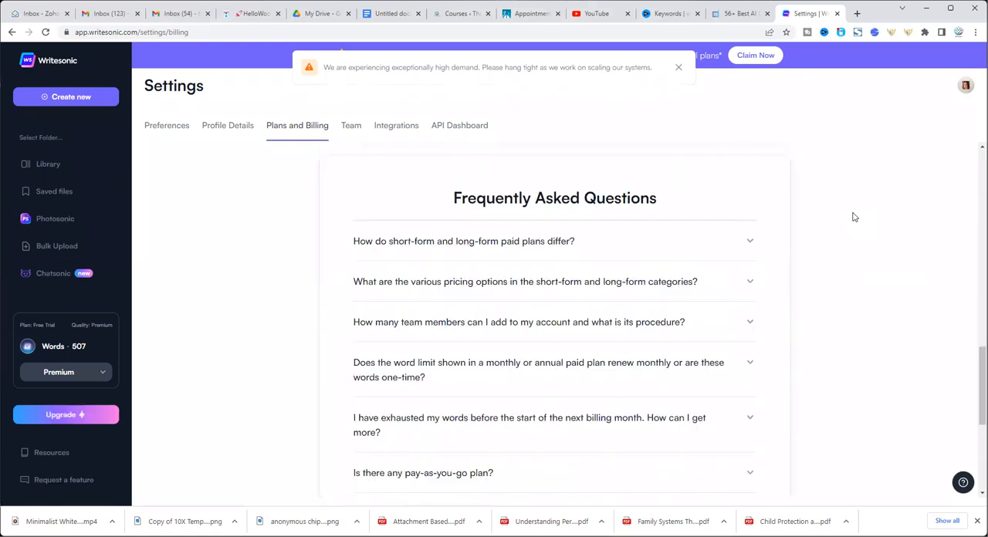
pyautogui.scroll(-4, 853, 217)
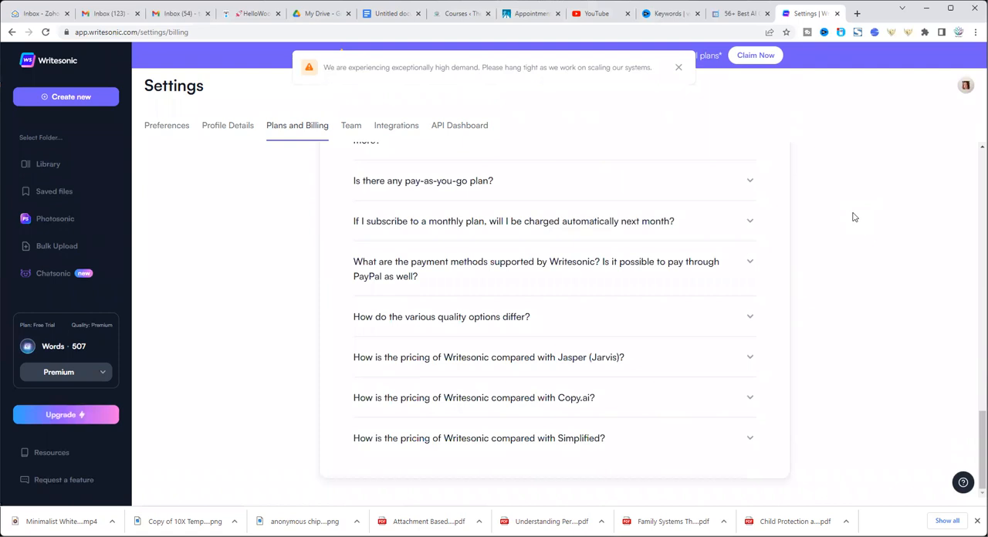
pyautogui.scroll(12, 853, 217)
pyautogui.scroll(1, 853, 217)
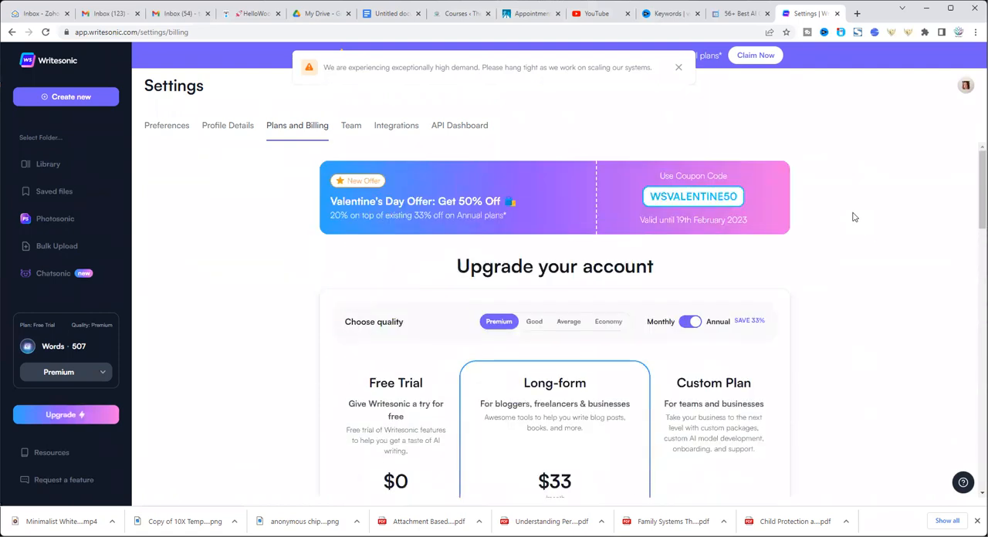